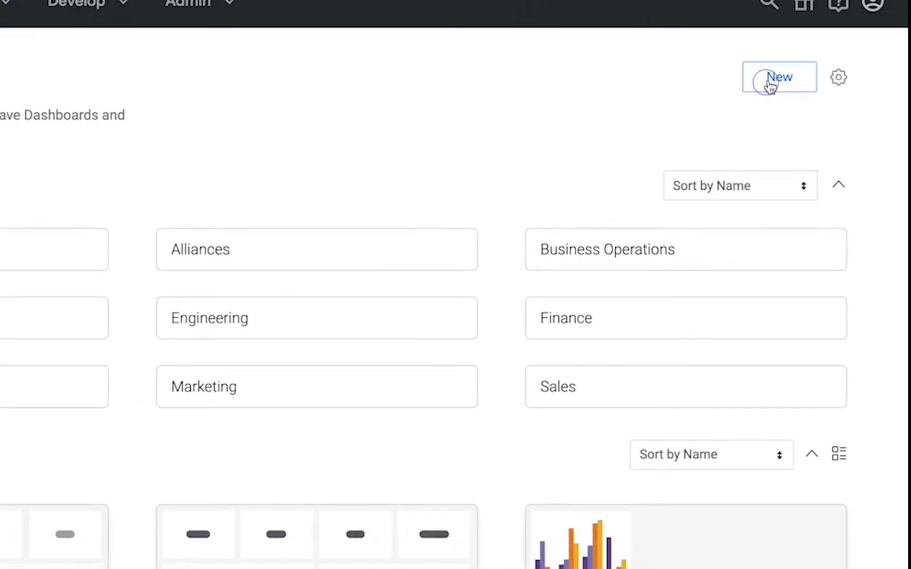
Step: Create a new dashboard in the Shared folder named 'Business Beat'
{"action": "left_click", "coordinate": [771, 82]}
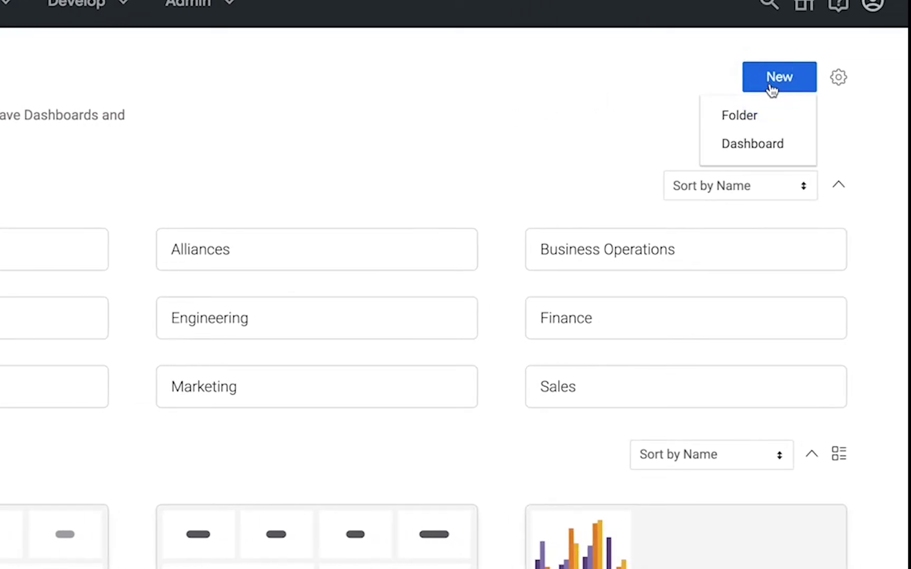
{"action": "left_click", "coordinate": [760, 144]}
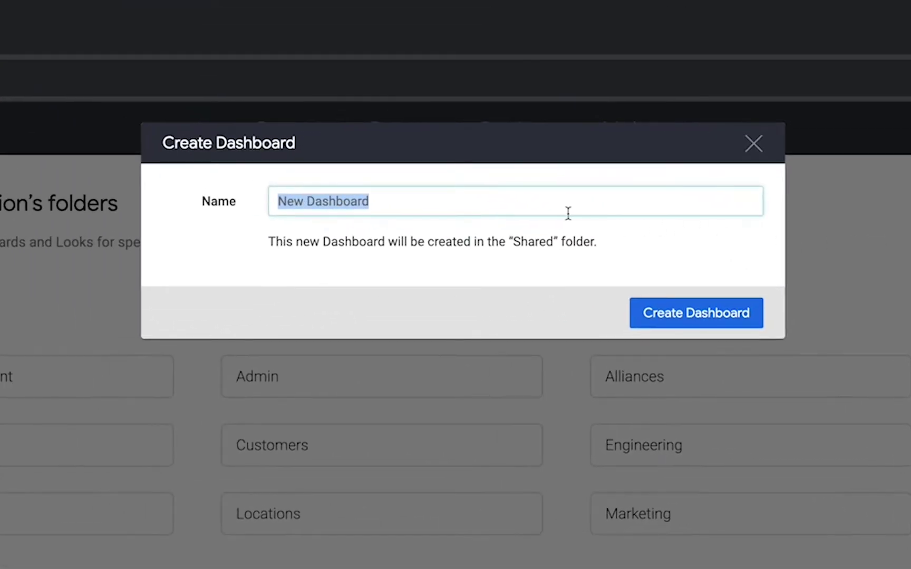
{"action": "left_click", "coordinate": [350, 192]}
{"action": "left_click_drag", "start_coordinate": [350, 192], "coordinate": [227, 194]}
{"action": "type", "text": "Business Beat"}
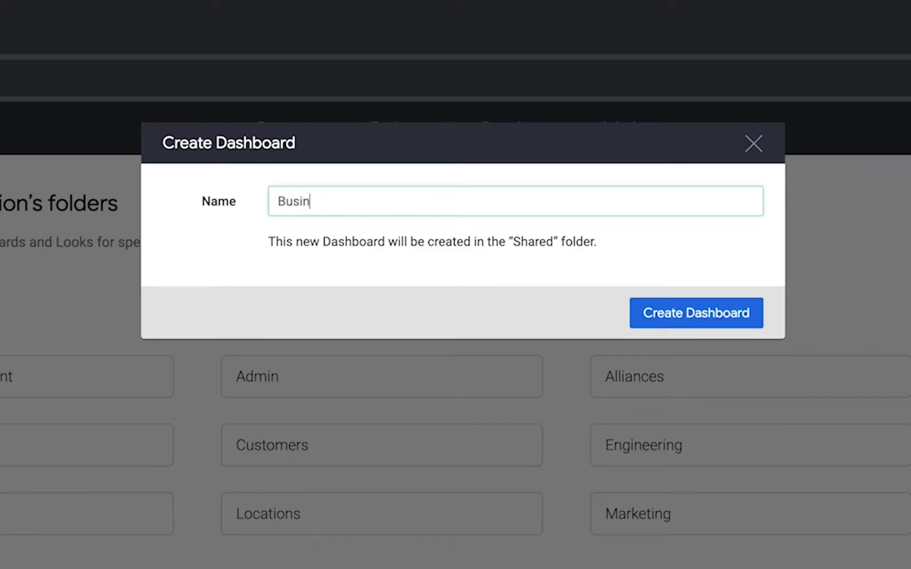
{"action": "left_click", "coordinate": [678, 314]}
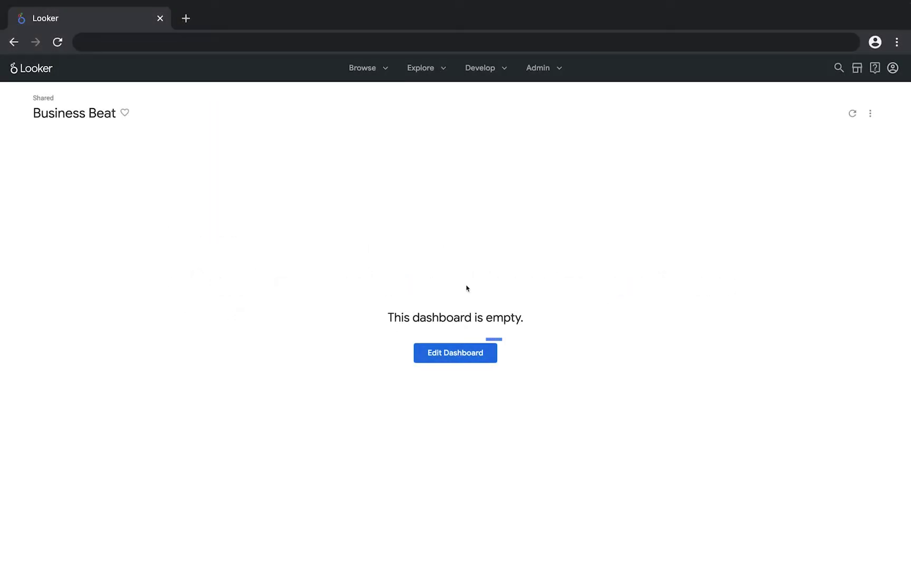
Step: Switch Business Beat into edit mode and start a new visualization tile to bring up the Explore list
{"action": "left_click", "coordinate": [448, 359]}
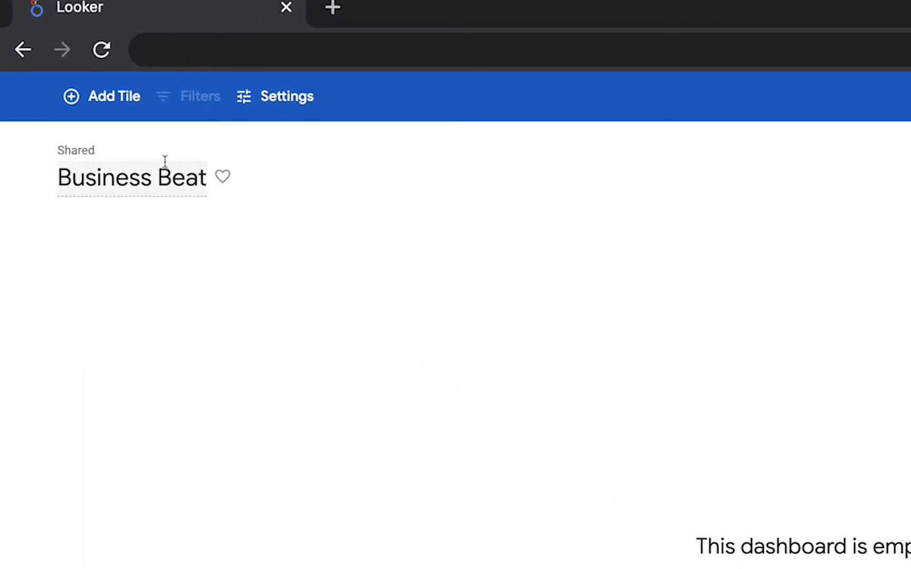
{"action": "left_click", "coordinate": [105, 102]}
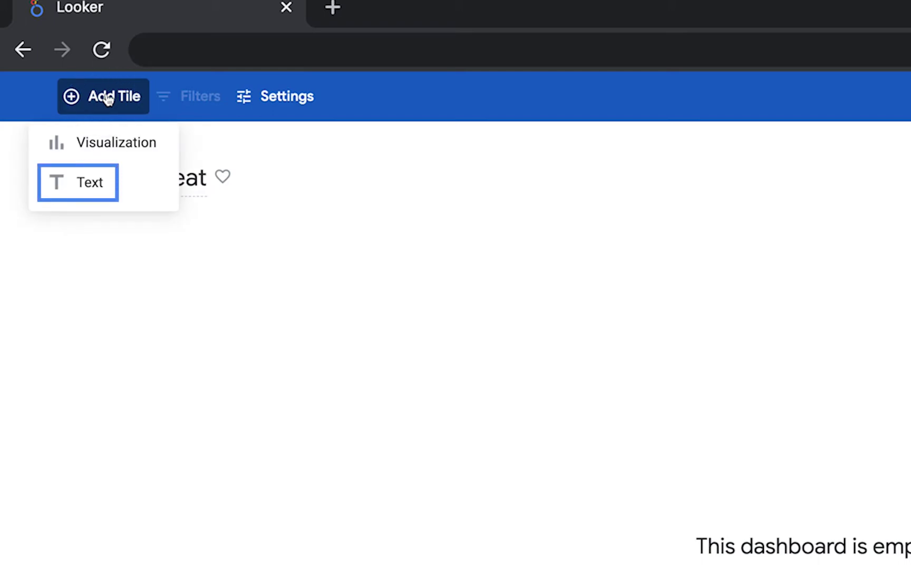
{"action": "left_click", "coordinate": [108, 99]}
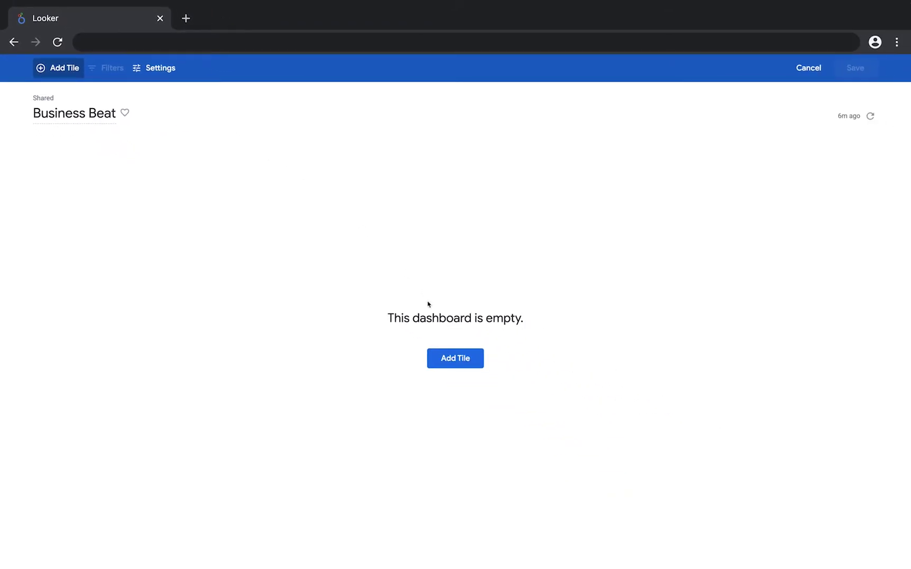
{"action": "left_click", "coordinate": [446, 358]}
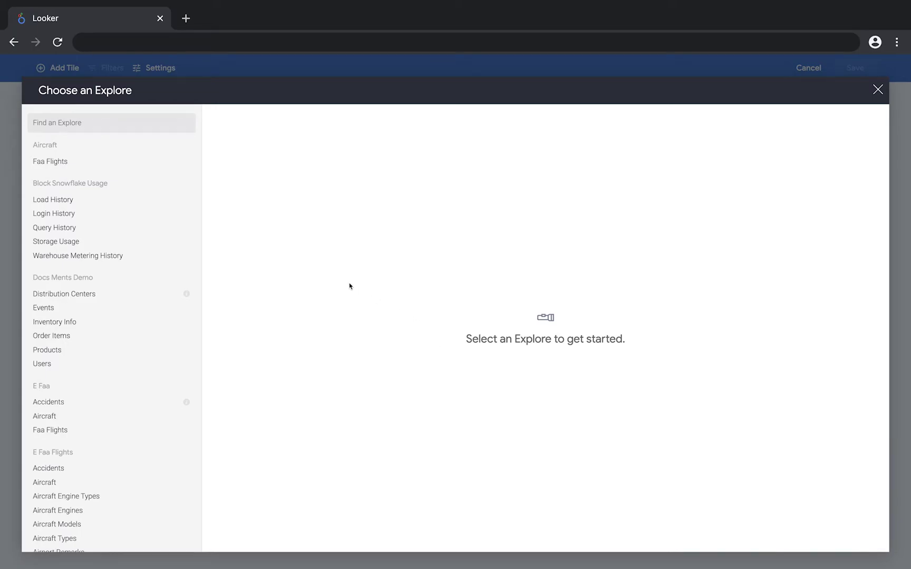
Step: Search 'order item' and build the tile on the eCommerce Order Items Explore
{"action": "left_click", "coordinate": [85, 124]}
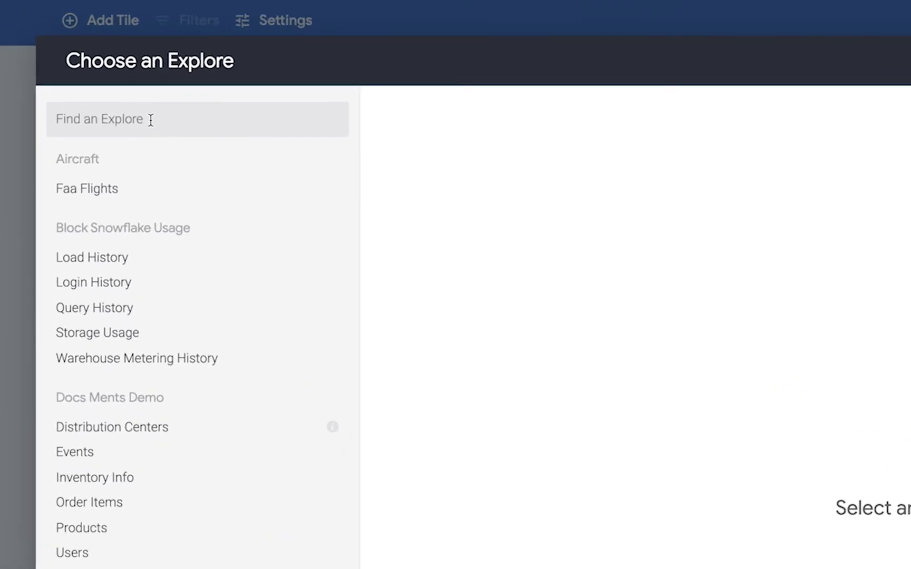
{"action": "left_click", "coordinate": [150, 120]}
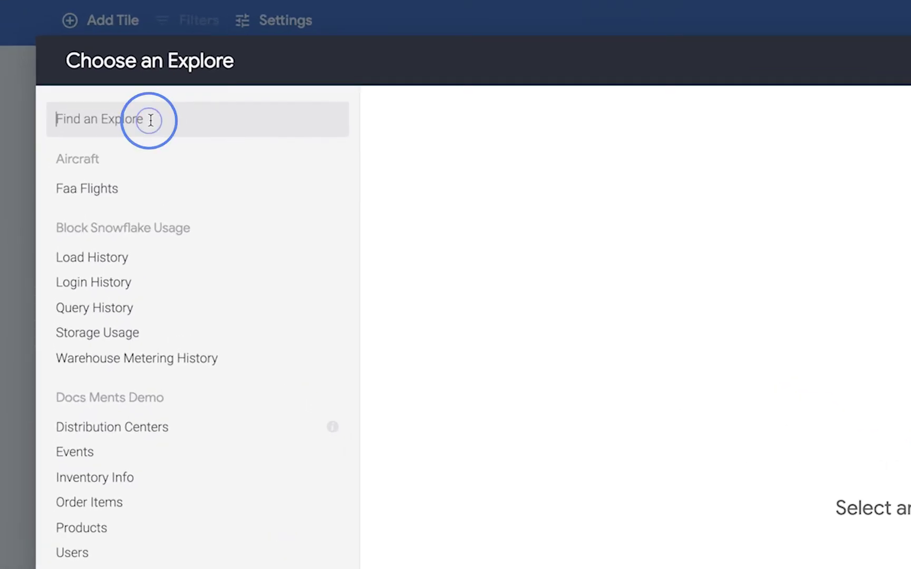
{"action": "type", "text": "order items"}
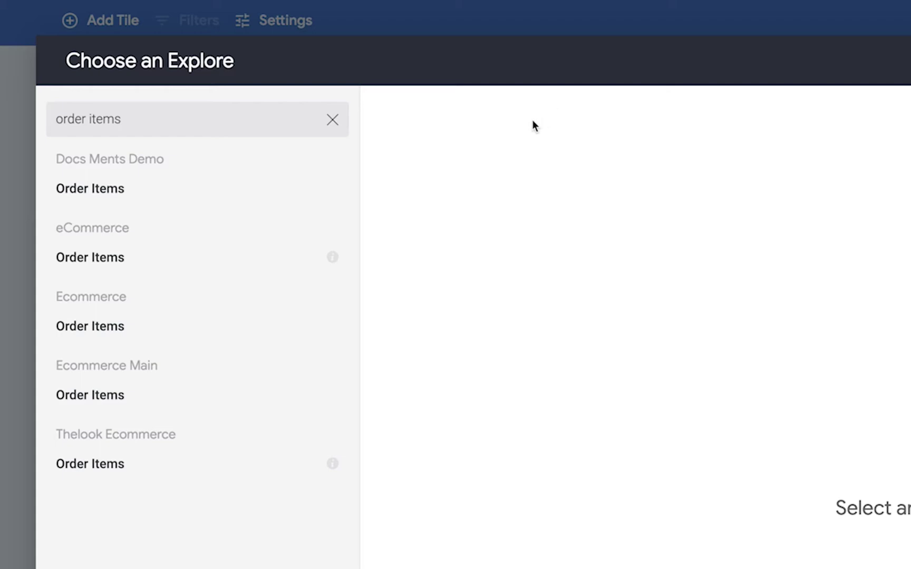
{"action": "left_click", "coordinate": [144, 259]}
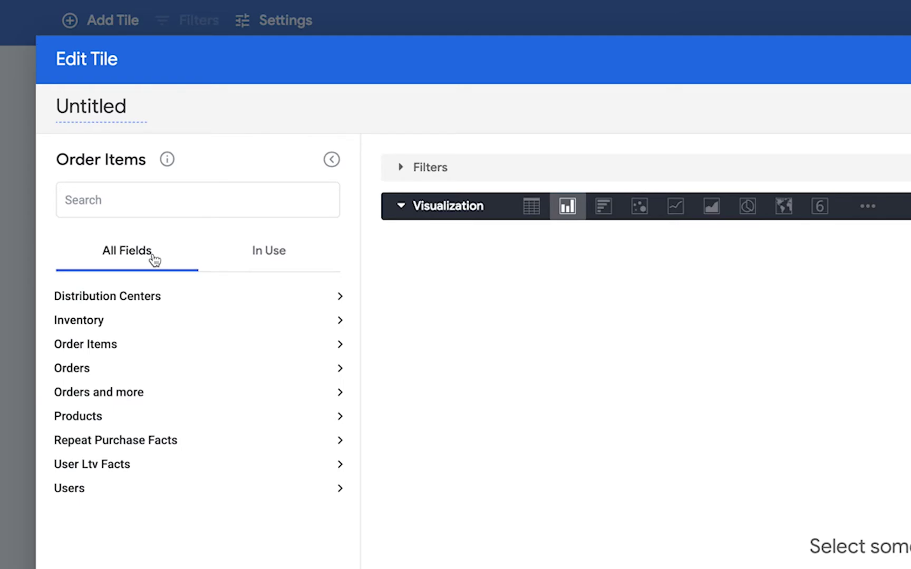
Step: Add Returned Month, Inventory Count and Products Category fields to the tile query
{"action": "left_click", "coordinate": [140, 342]}
{"action": "left_click", "coordinate": [119, 568]}
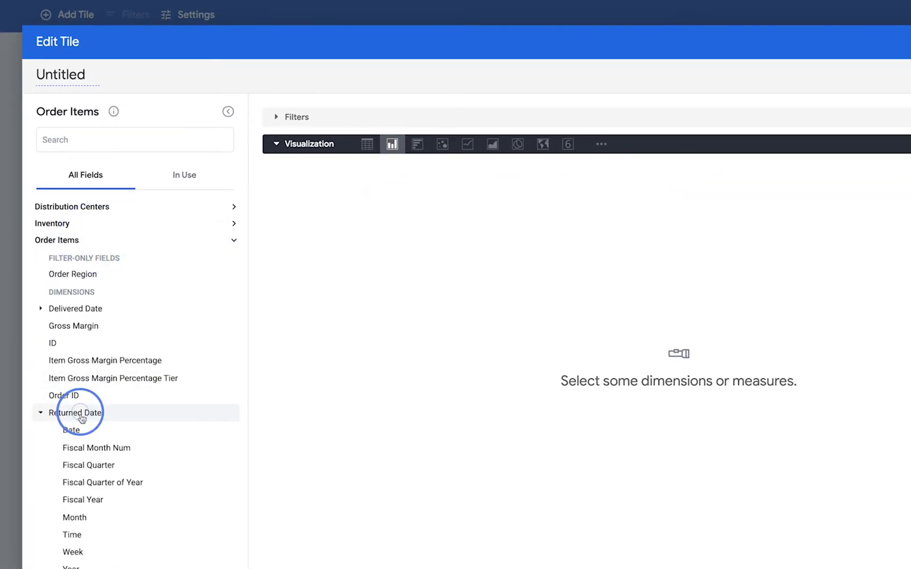
{"action": "left_click", "coordinate": [92, 521]}
{"action": "left_click", "coordinate": [133, 224]}
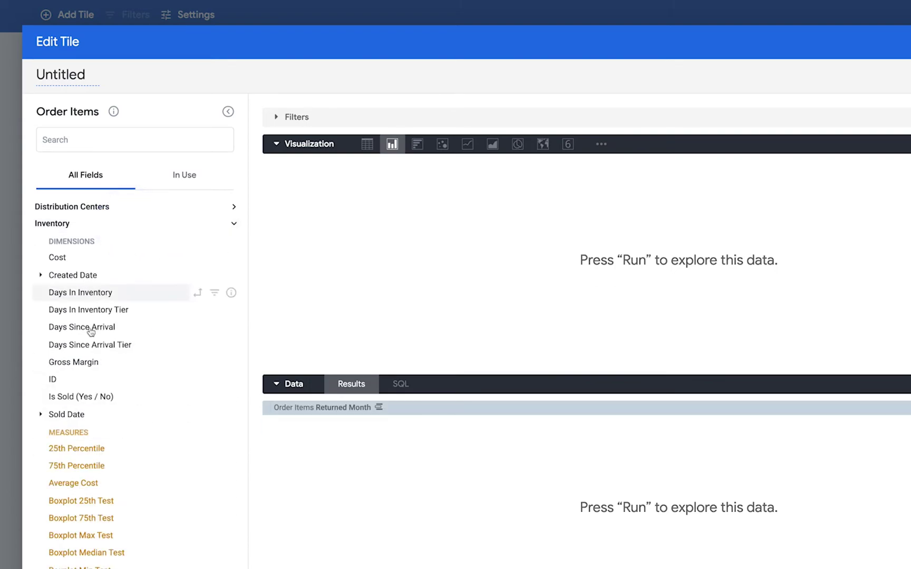
{"action": "left_click", "coordinate": [51, 527]}
{"action": "scroll", "coordinate": [79, 523], "scroll_direction": "down", "scroll_amount": 10}
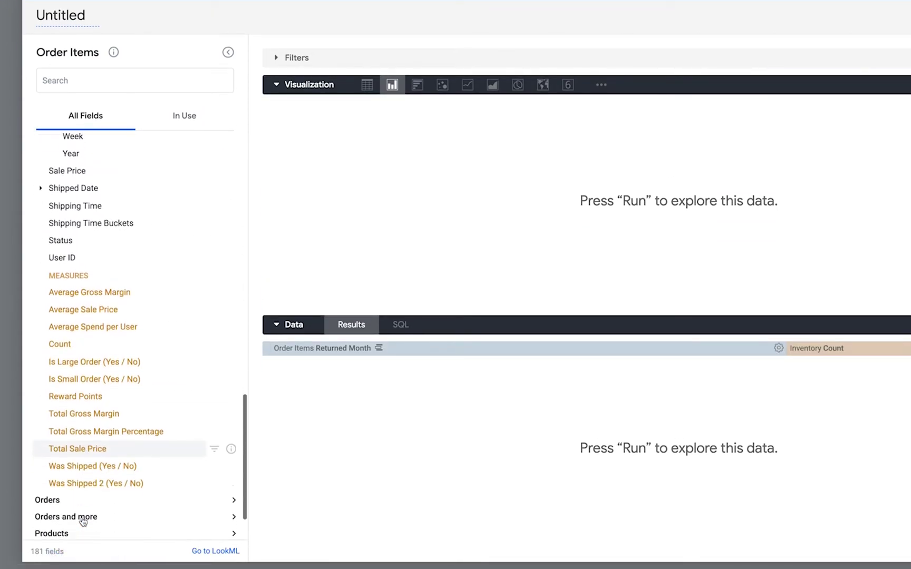
{"action": "scroll", "coordinate": [83, 521], "scroll_direction": "down", "scroll_amount": 1}
{"action": "left_click", "coordinate": [45, 498]}
{"action": "scroll", "coordinate": [45, 474], "scroll_direction": "down", "scroll_amount": 2}
{"action": "left_click", "coordinate": [74, 471]}
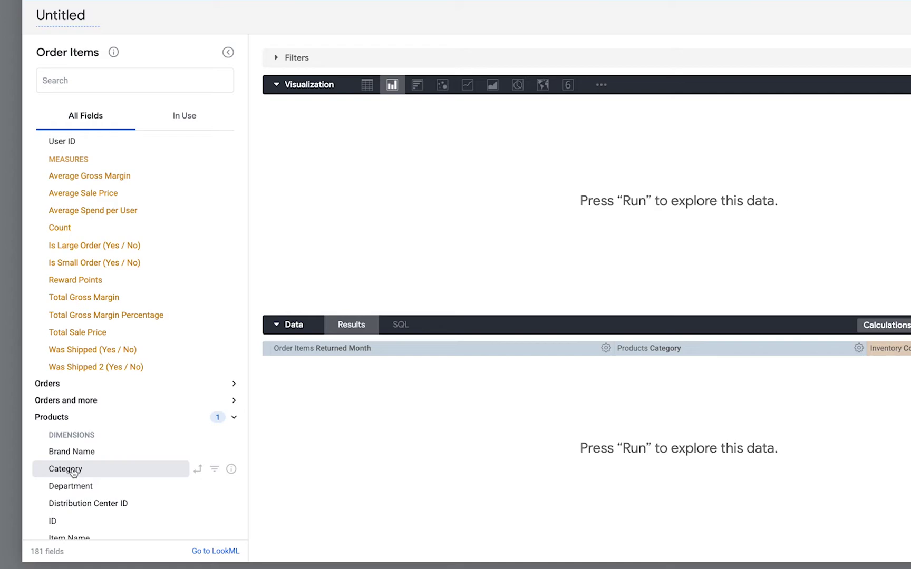
Step: Filter Returned Month to the past 3 months, pivot on Products Category, and run the query
{"action": "left_click", "coordinate": [606, 348]}
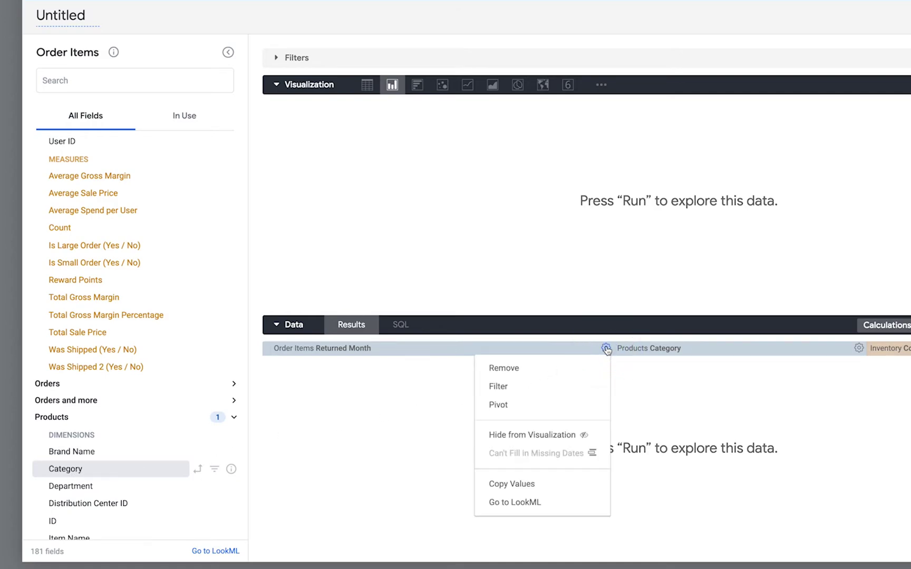
{"action": "left_click", "coordinate": [553, 392]}
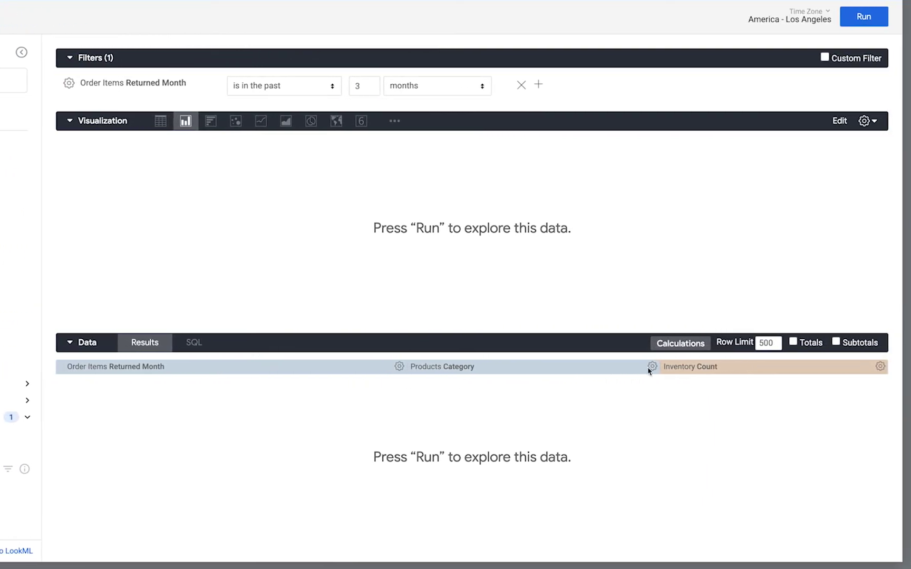
{"action": "left_click", "coordinate": [729, 367]}
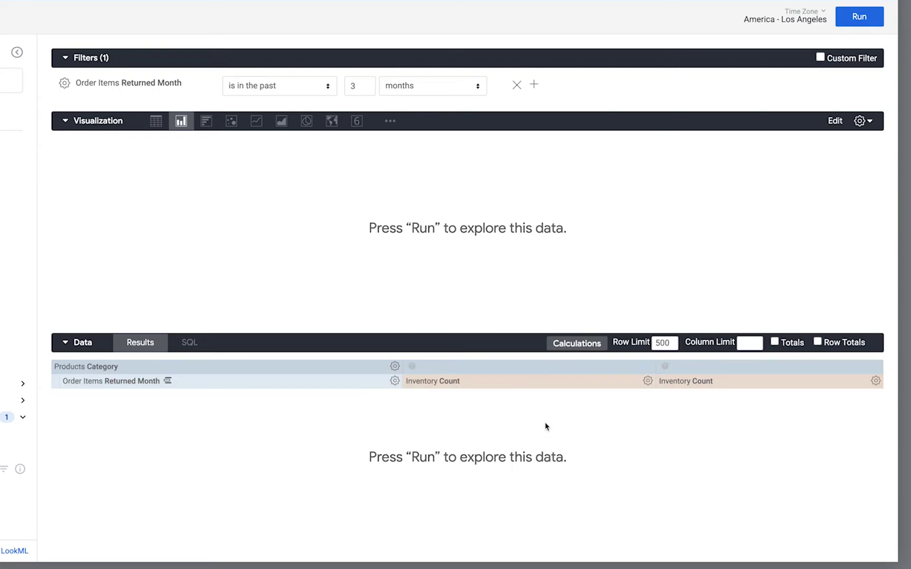
{"action": "left_click", "coordinate": [854, 17]}
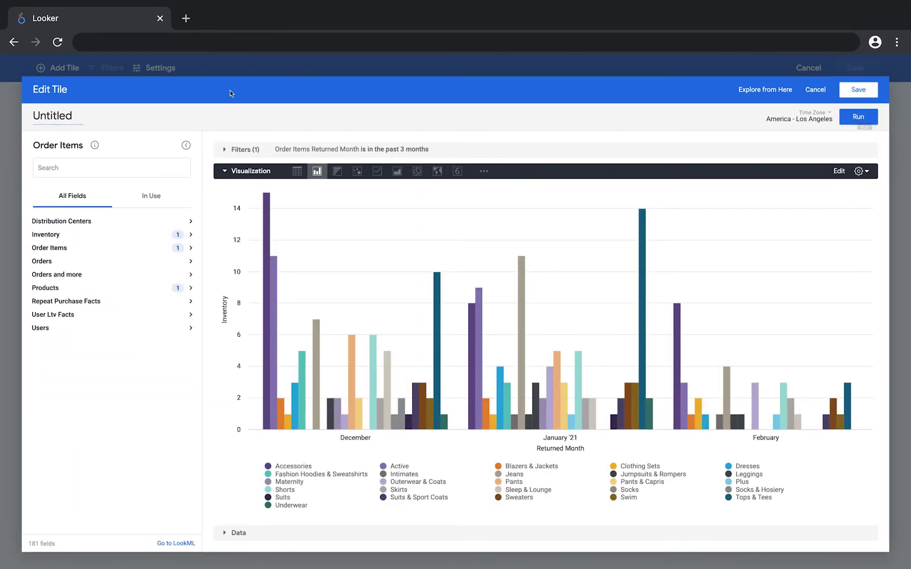
Step: Rename the tile 'Returns by month and category' and save it onto the dashboard
{"action": "left_click", "coordinate": [59, 116]}
{"action": "key", "text": "ctrl+a"}
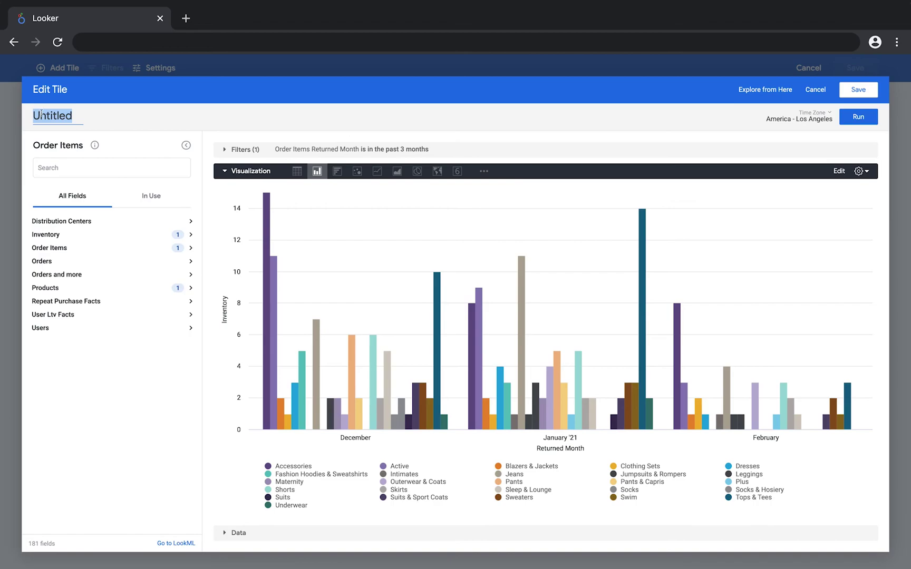
{"action": "key", "text": "BackSpace"}
{"action": "type", "text": "Retur"}
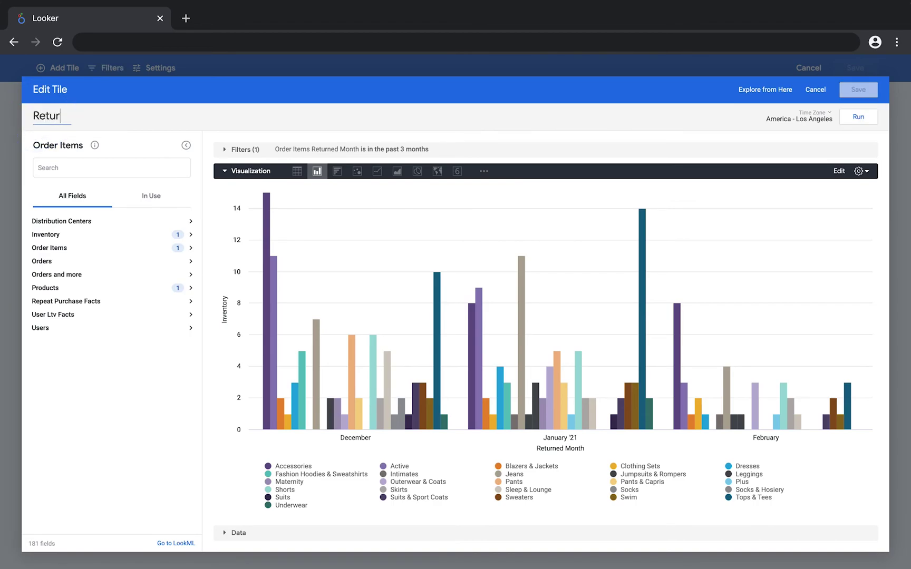
{"action": "type", "text": "ns by month and category"}
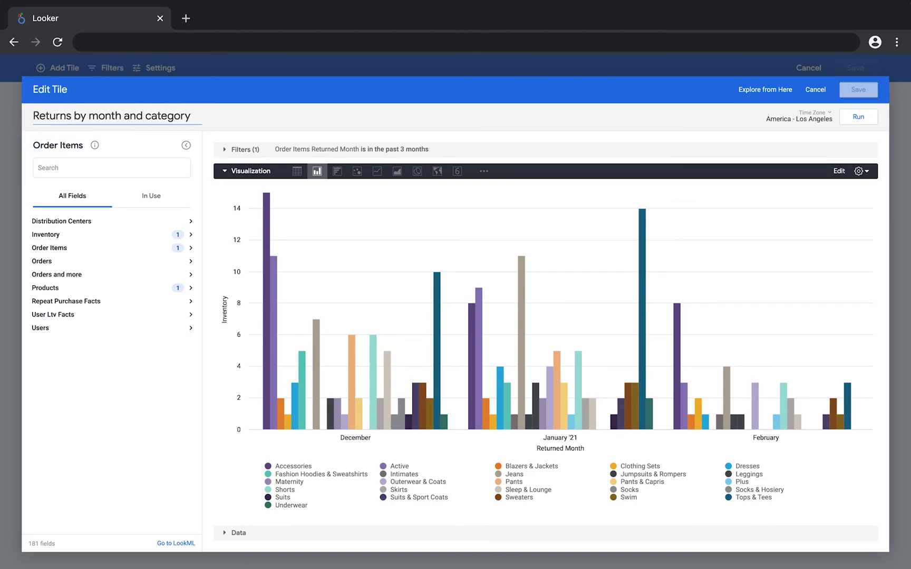
{"action": "left_click", "coordinate": [858, 89]}
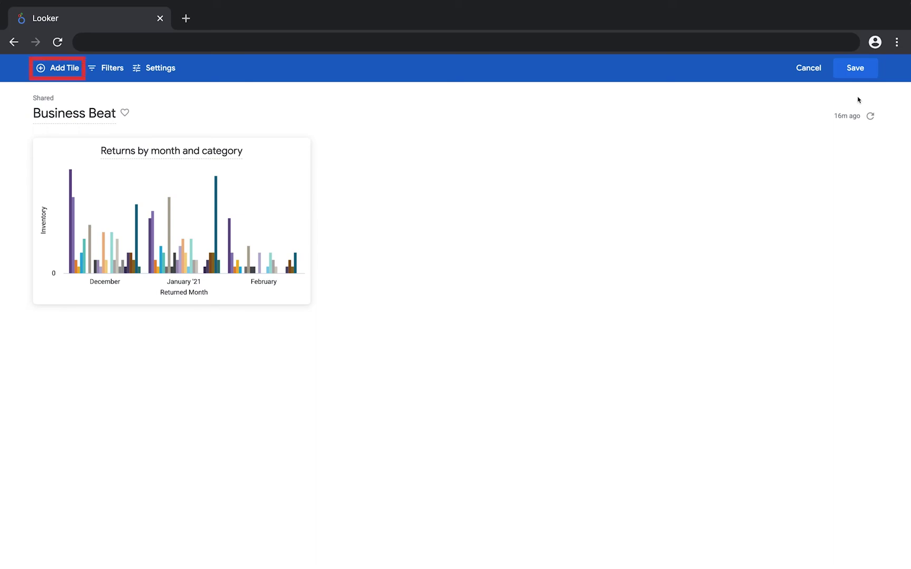
Step: Save the Business Beat dashboard with its single chart tile
{"action": "left_click", "coordinate": [859, 73]}
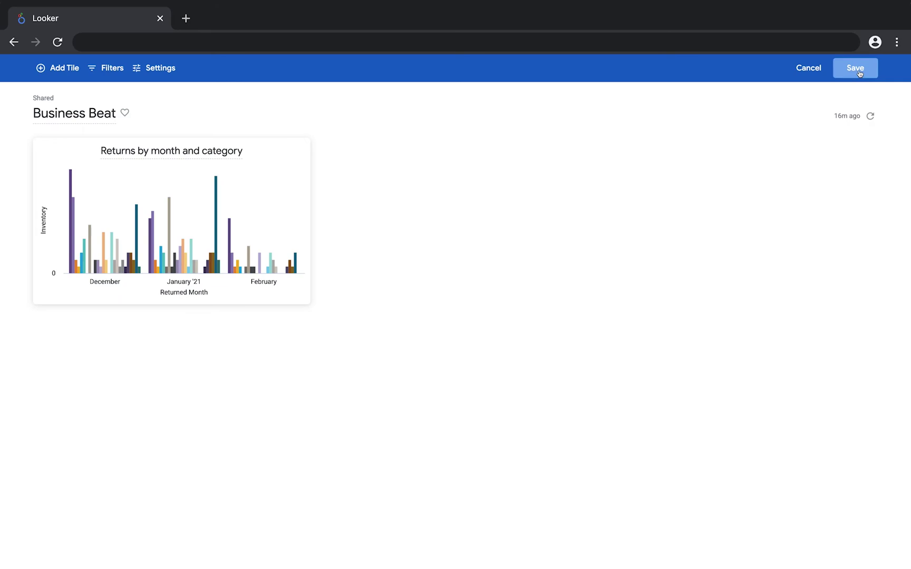
{"action": "left_click", "coordinate": [855, 68]}
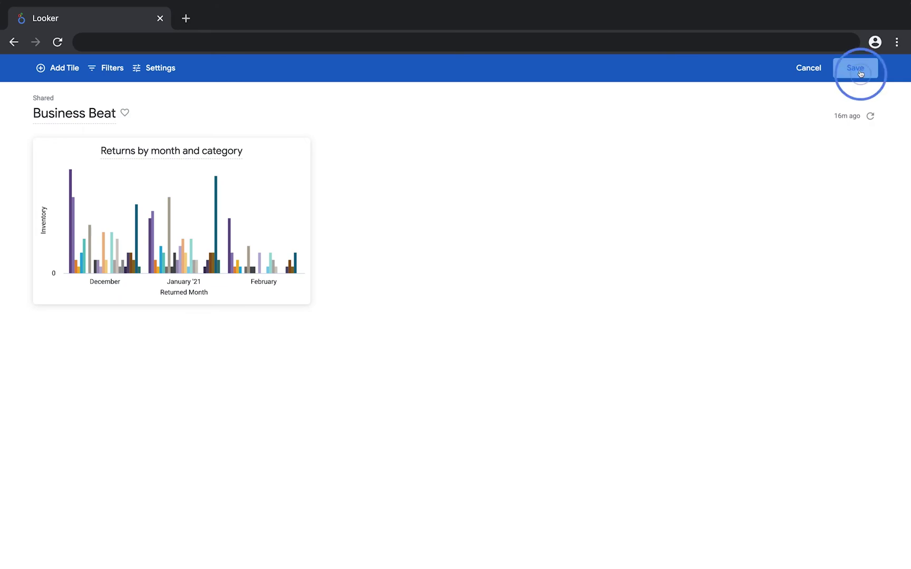